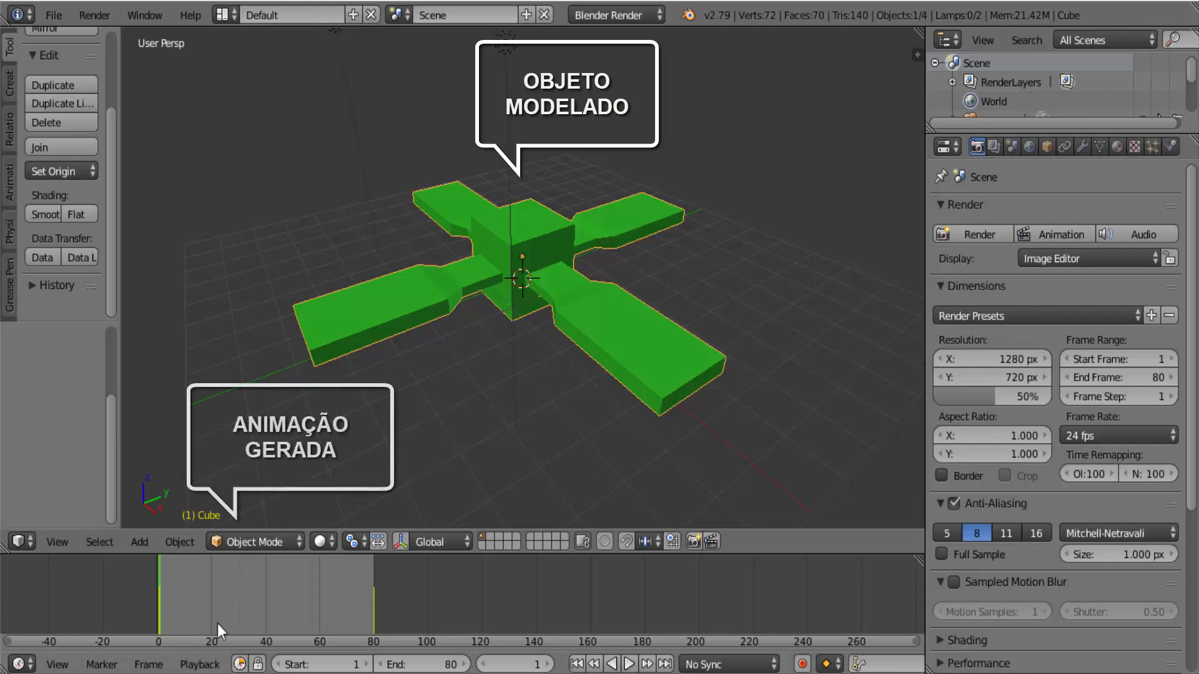
- Play the propeller's rotation animation in the viewport, stop it, and return to the first frame
{"action": "left_click", "coordinate": [632, 664]}
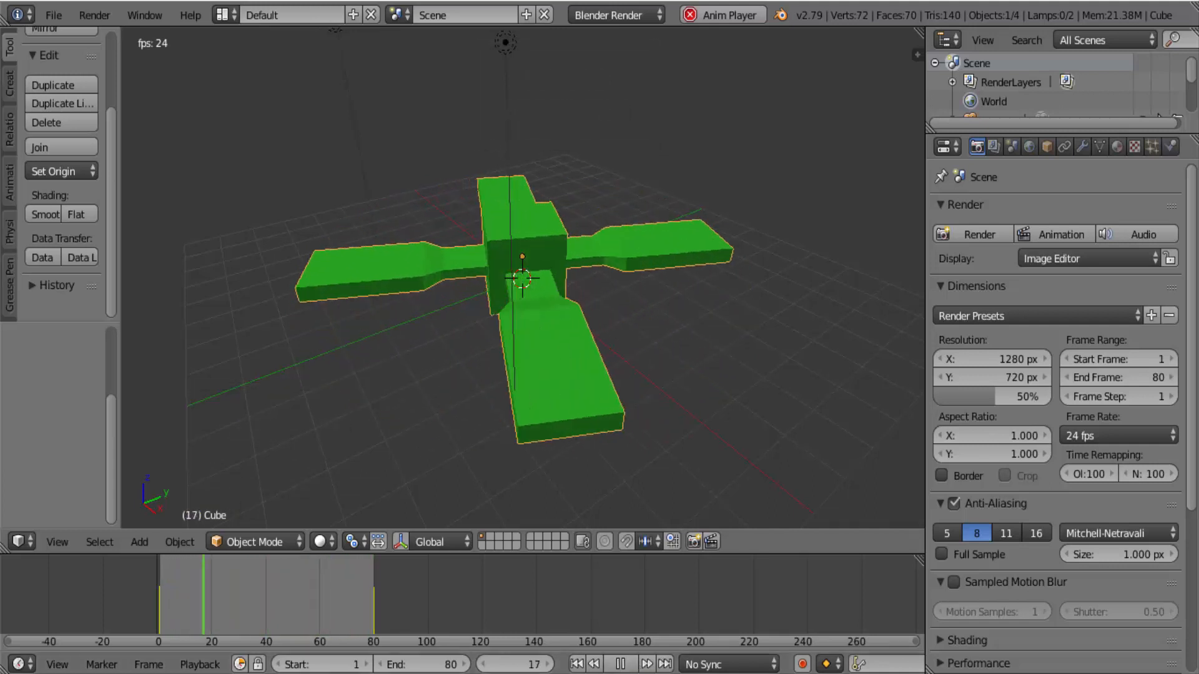
{"action": "left_click", "coordinate": [620, 664]}
{"action": "left_click", "coordinate": [577, 664]}
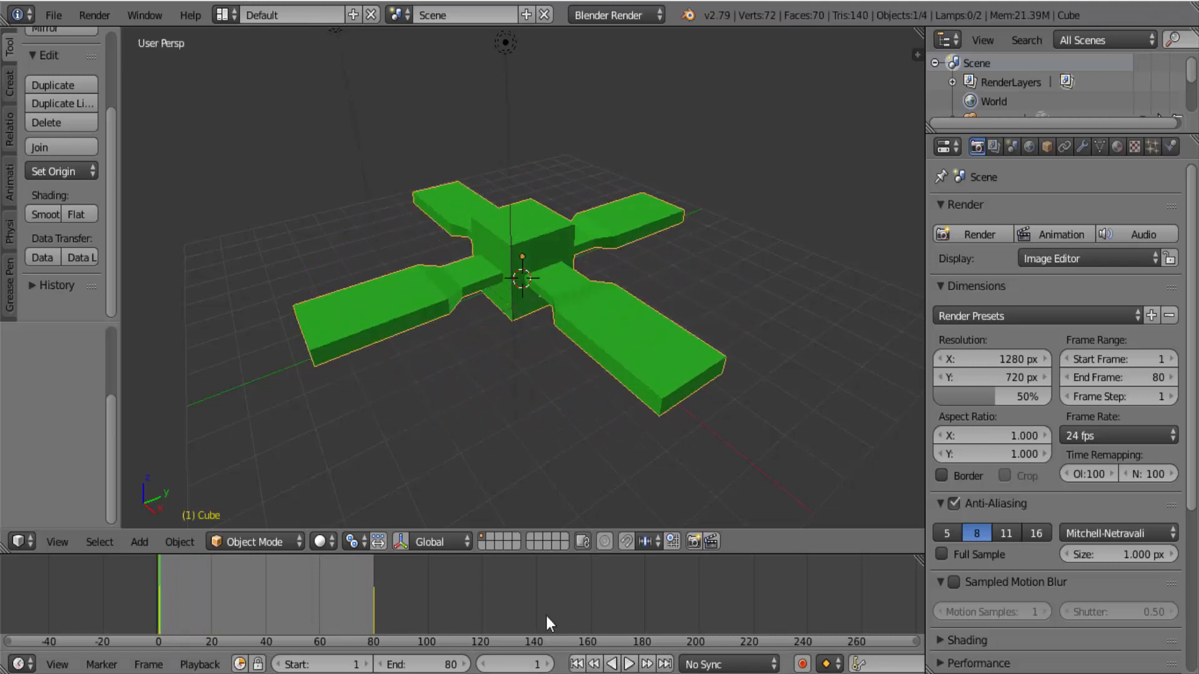
- Render a still image of the propeller at frame 1
{"action": "left_click", "coordinate": [95, 16]}
{"action": "left_click", "coordinate": [113, 37]}
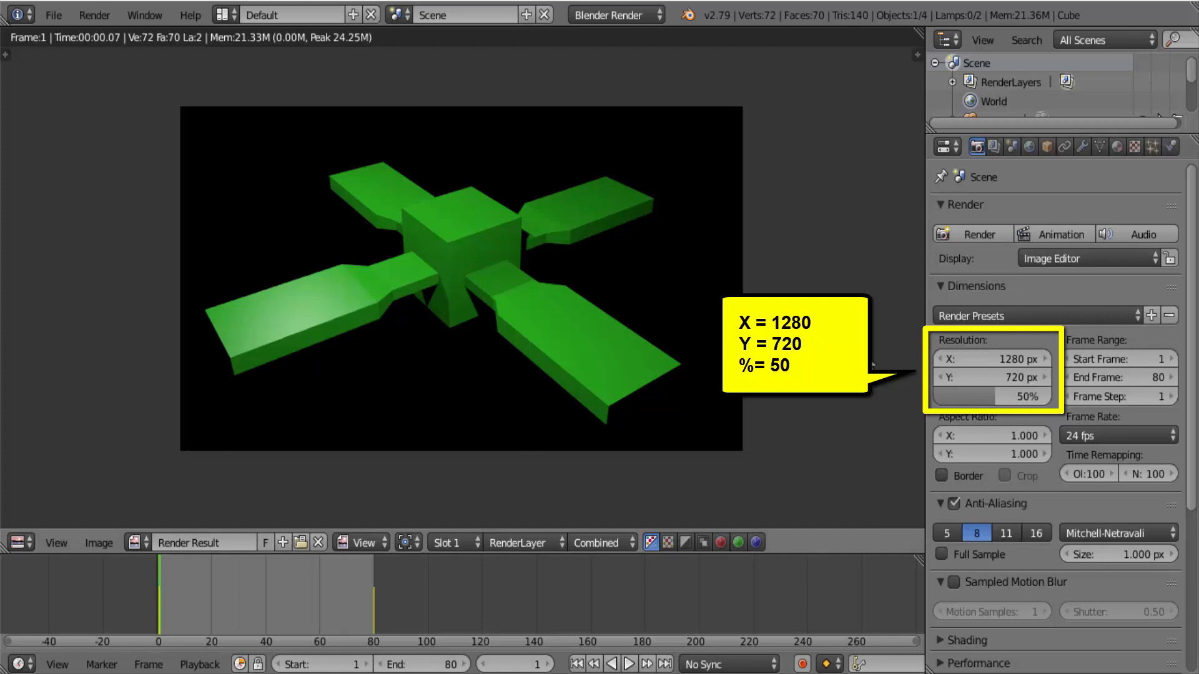
- Set the render output path to /tmp\hélice and the movie file format to AVI JPEG
{"action": "scroll", "coordinate": [998, 402], "scroll_direction": "down", "scroll_amount": 3}
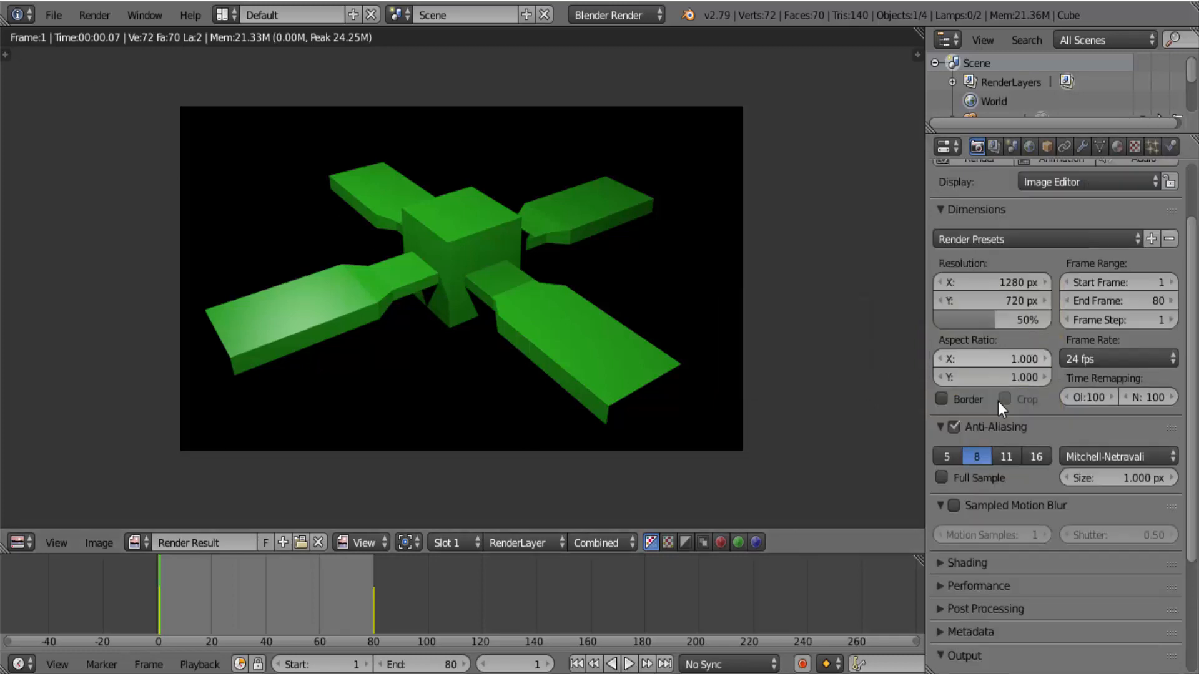
{"action": "scroll", "coordinate": [998, 402], "scroll_direction": "down", "scroll_amount": 6}
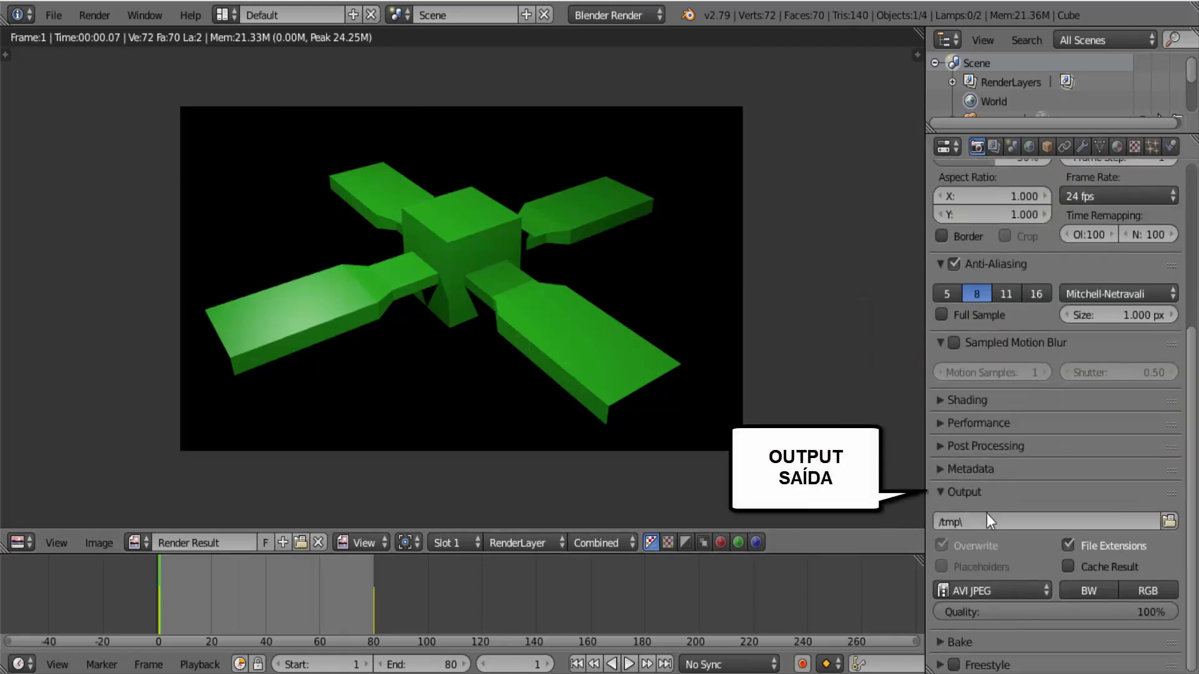
{"action": "left_click", "coordinate": [979, 522]}
{"action": "type", "text": "h"}
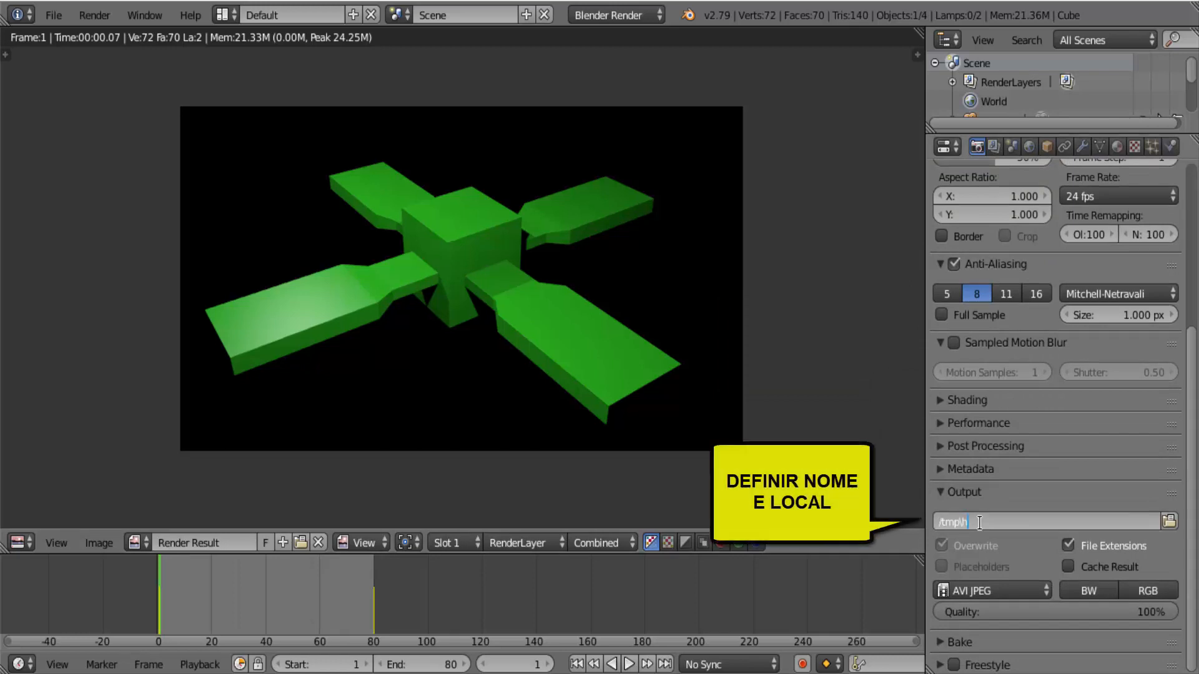
{"action": "type", "text": "élice"}
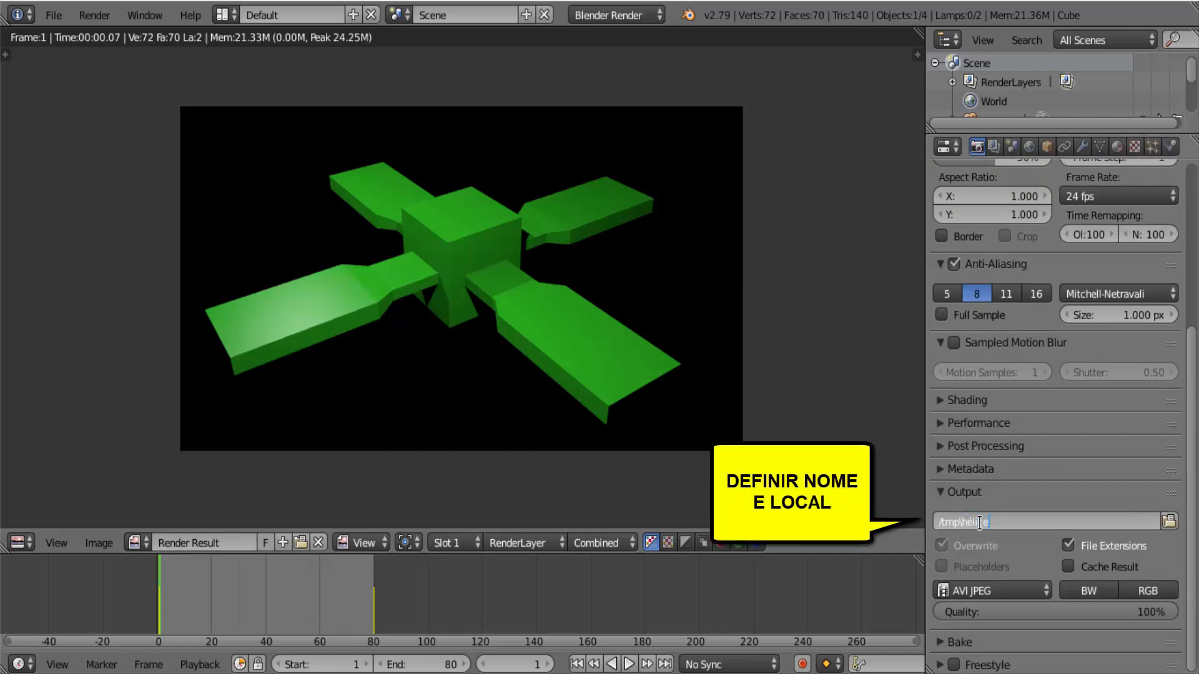
{"action": "key", "text": "Return"}
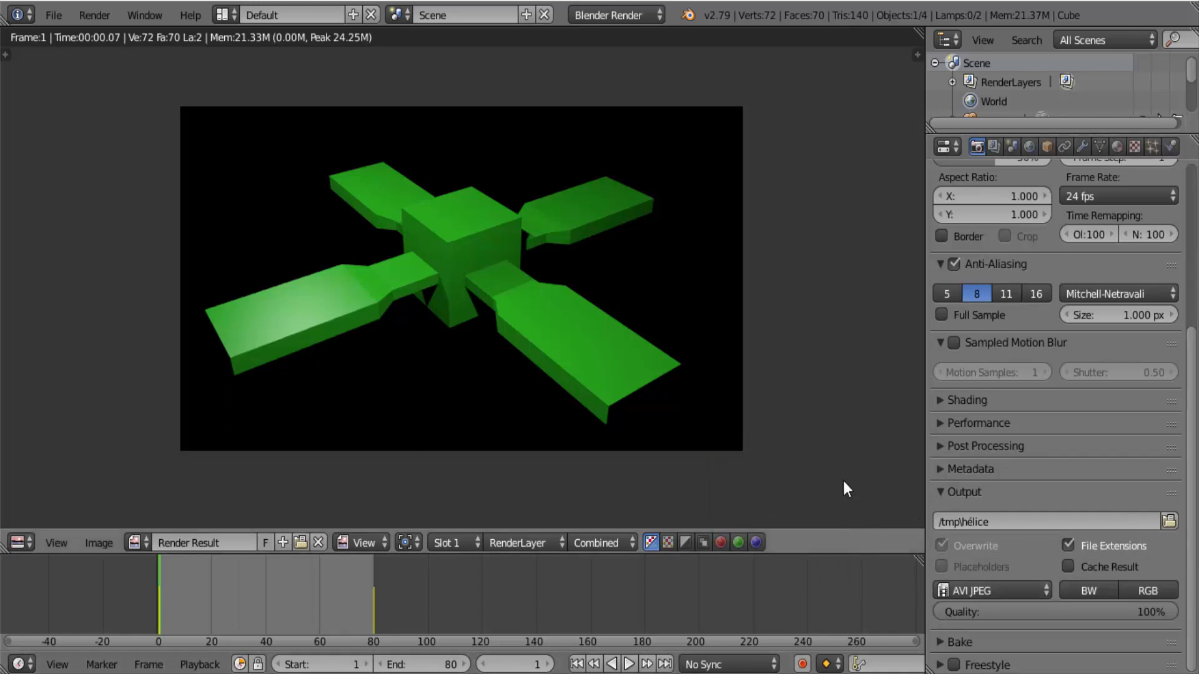
{"action": "left_click", "coordinate": [999, 590]}
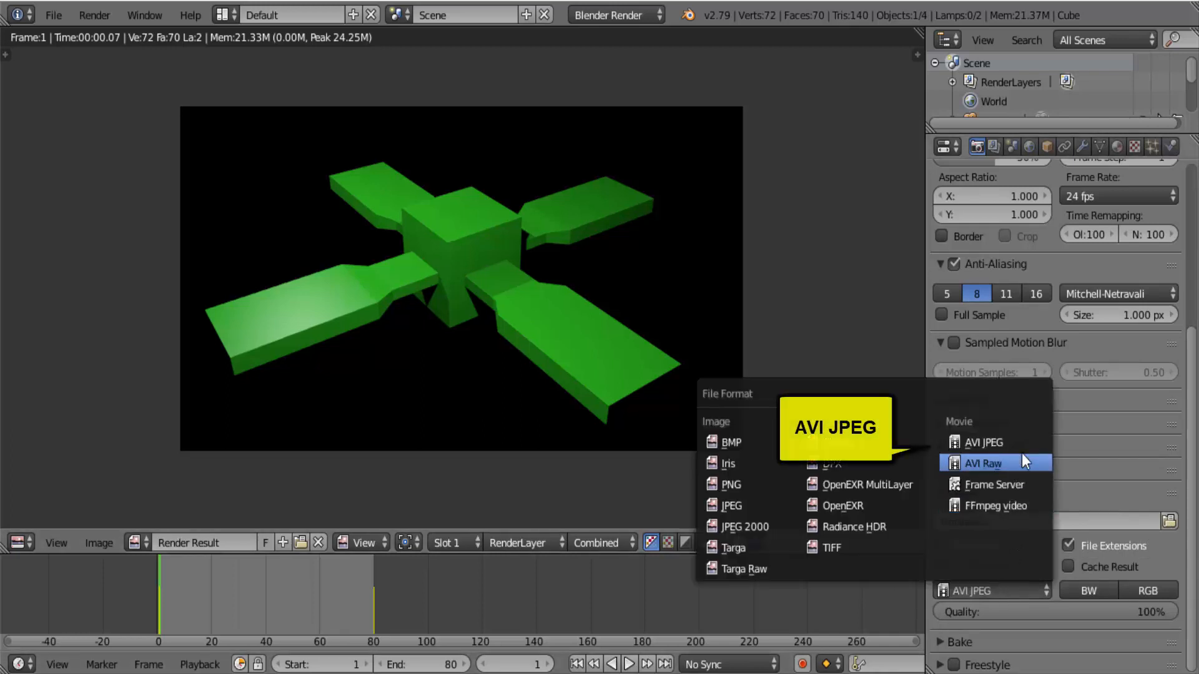
{"action": "left_click", "coordinate": [994, 442]}
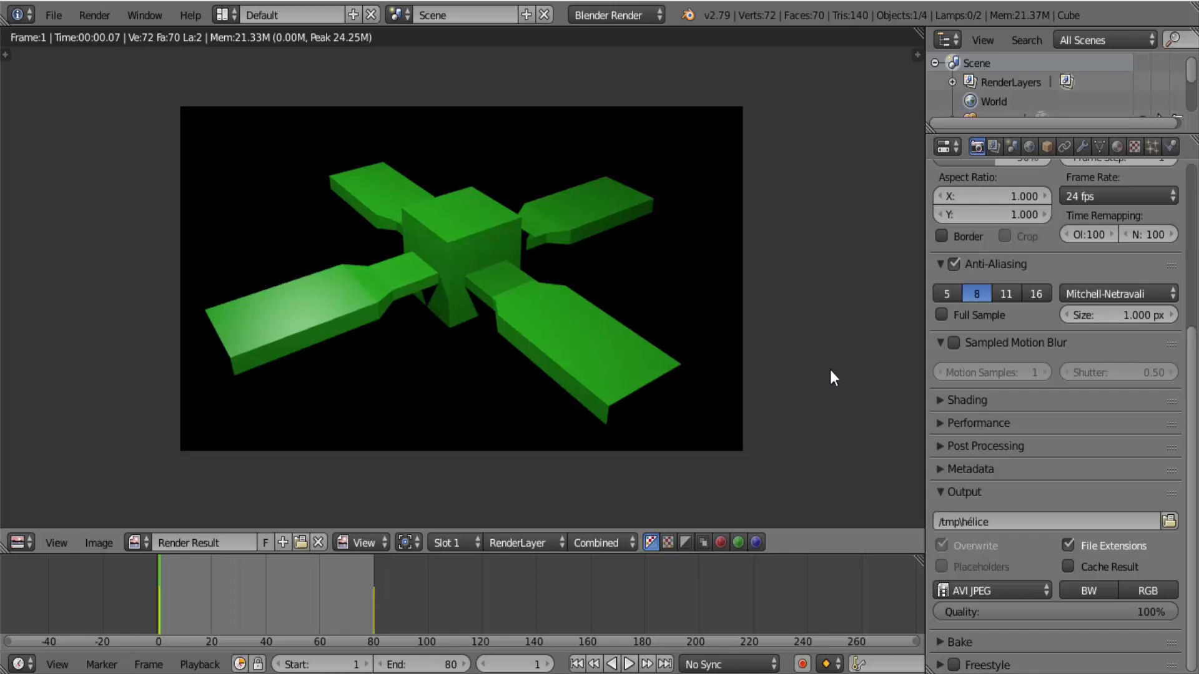
- Render the full propeller animation, play back the rendered movie, and close the player
{"action": "left_click", "coordinate": [96, 16]}
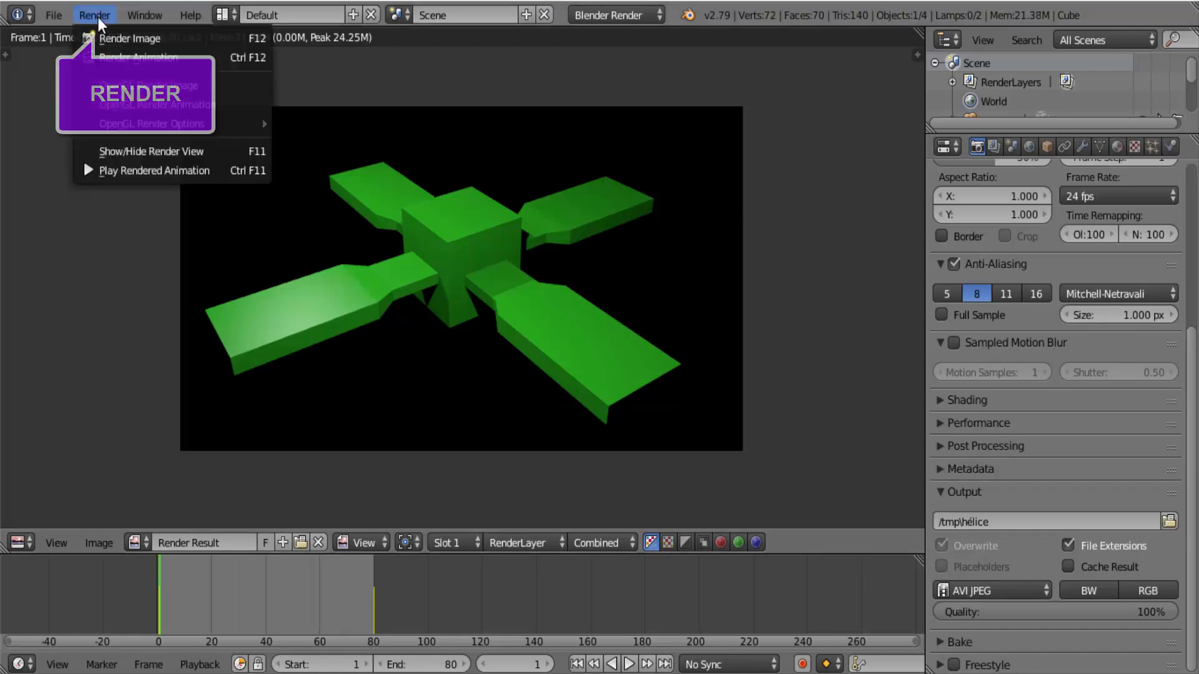
{"action": "left_click", "coordinate": [146, 57]}
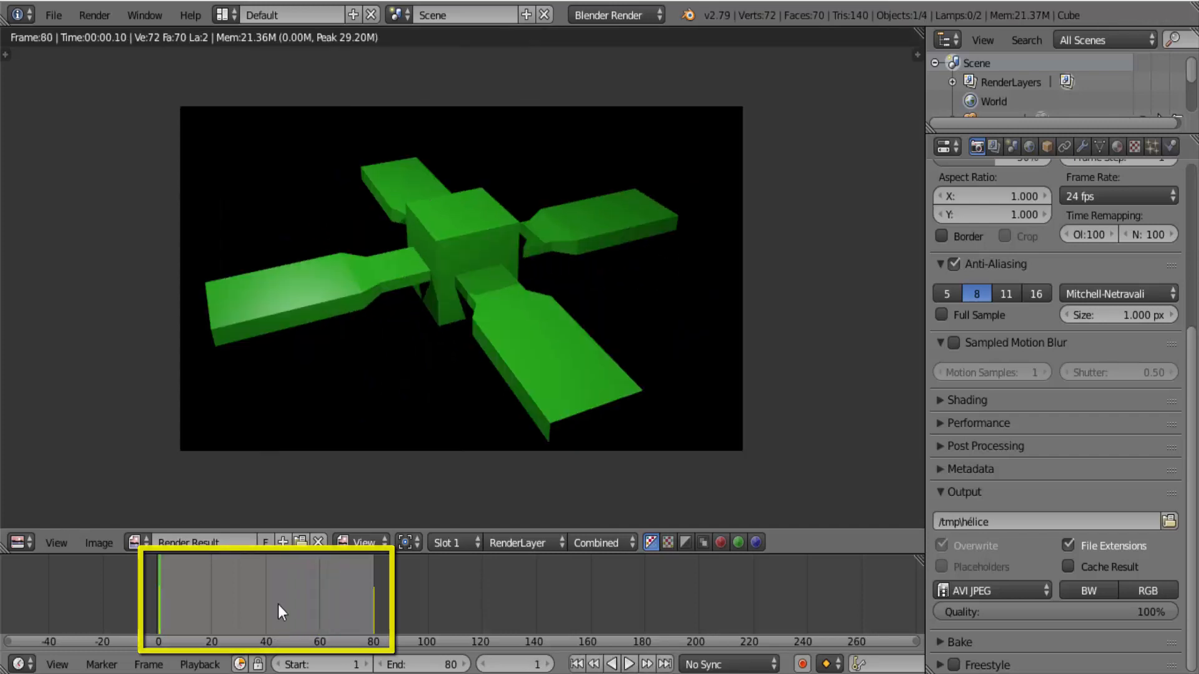
{"action": "left_click", "coordinate": [96, 15]}
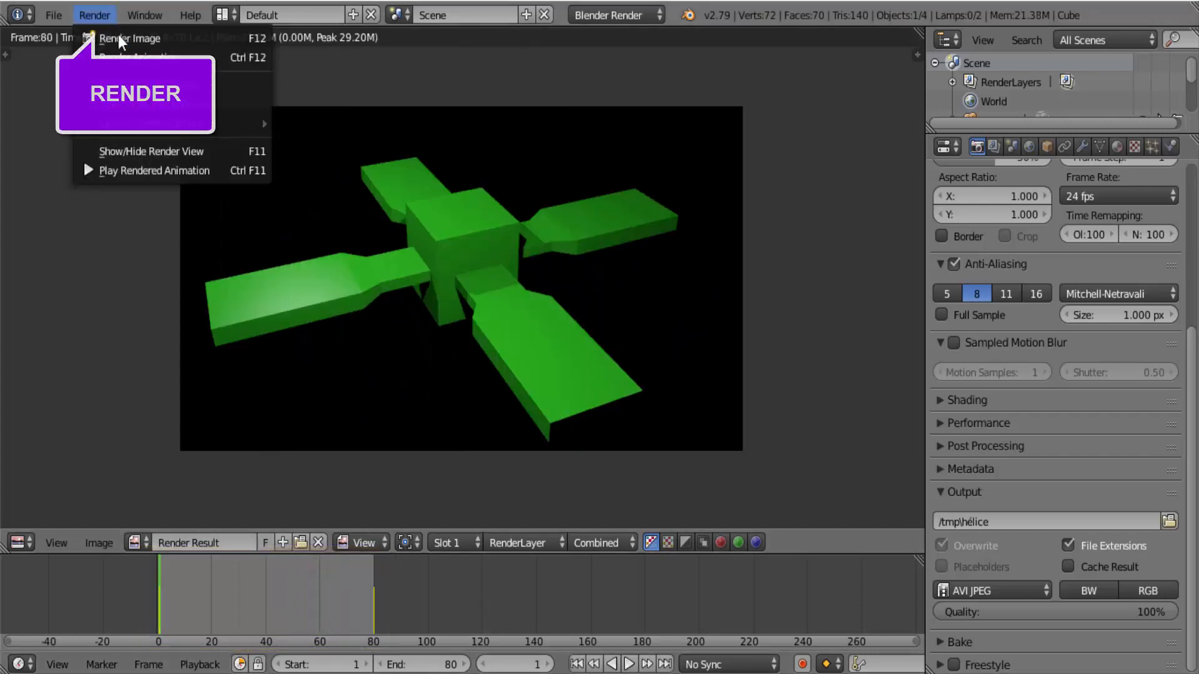
{"action": "left_click", "coordinate": [182, 173]}
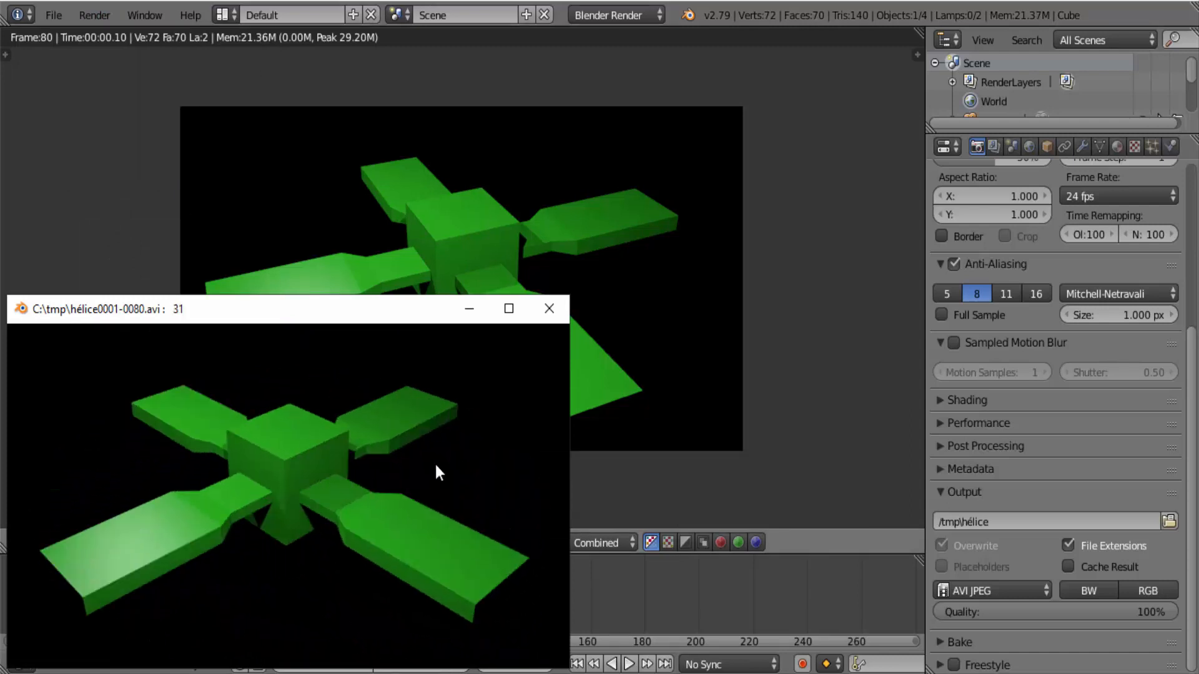
{"action": "key", "text": "Escape"}
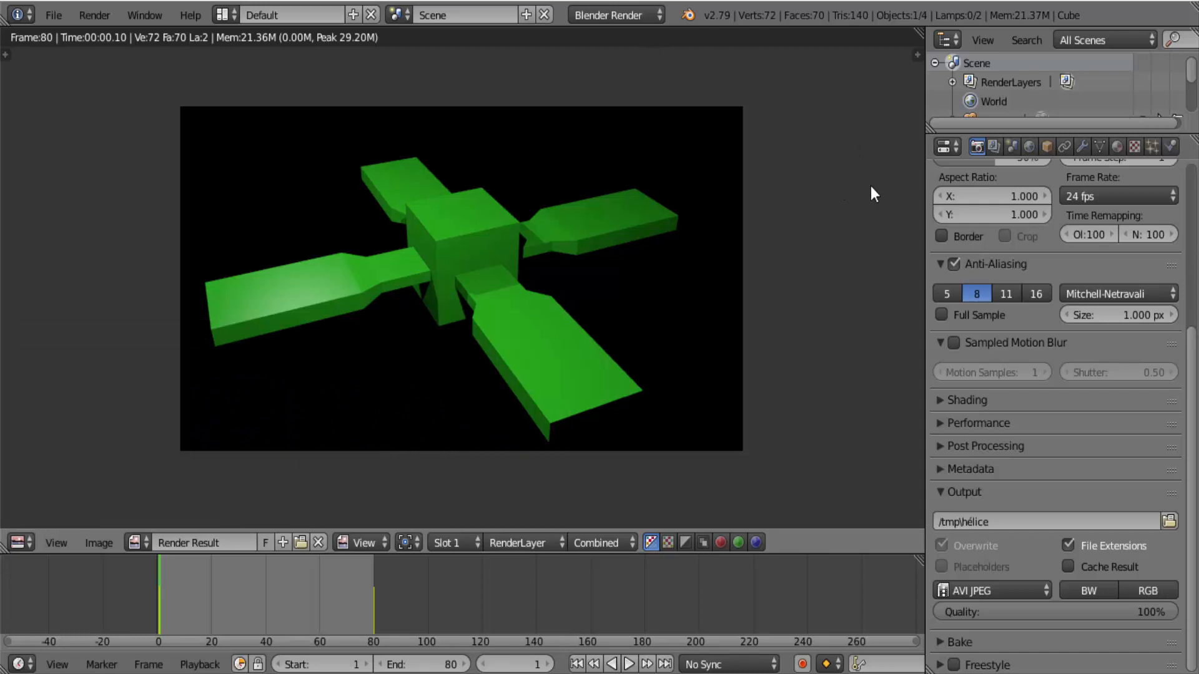
- Enable Sampled Motion Blur in the render settings with 4 motion samples and a shutter of 20
{"action": "scroll", "coordinate": [1015, 393], "scroll_direction": "up", "scroll_amount": 8}
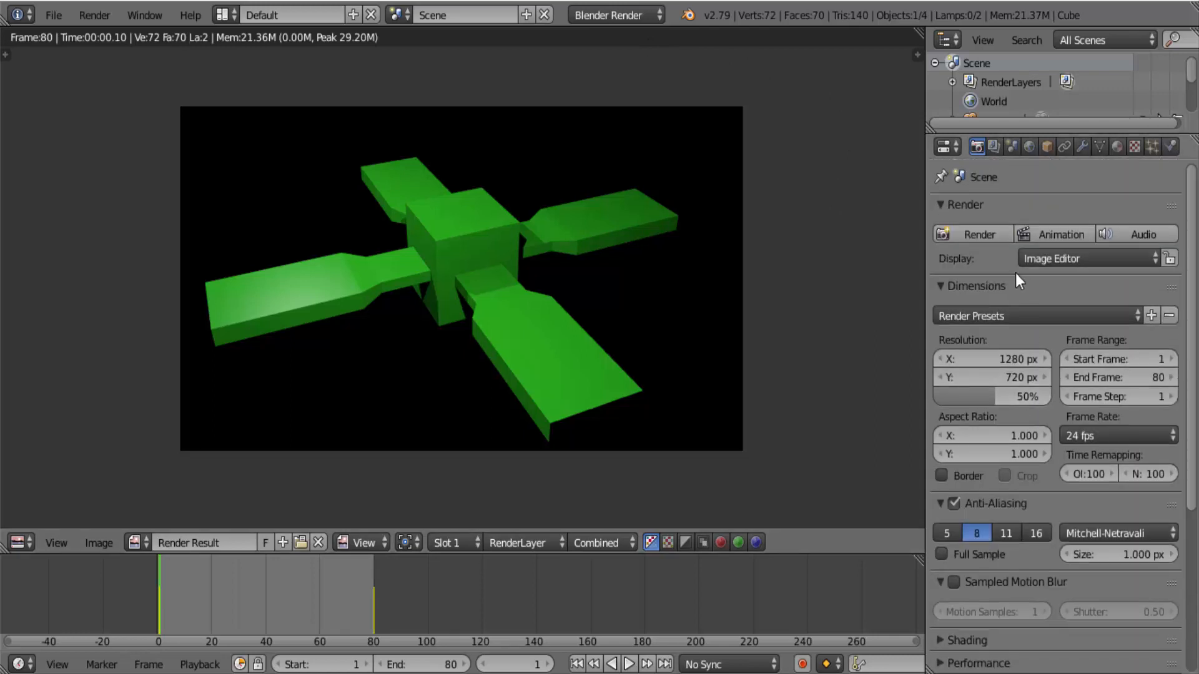
{"action": "scroll", "coordinate": [994, 377], "scroll_direction": "down", "scroll_amount": 7}
{"action": "scroll", "coordinate": [994, 377], "scroll_direction": "down", "scroll_amount": 2}
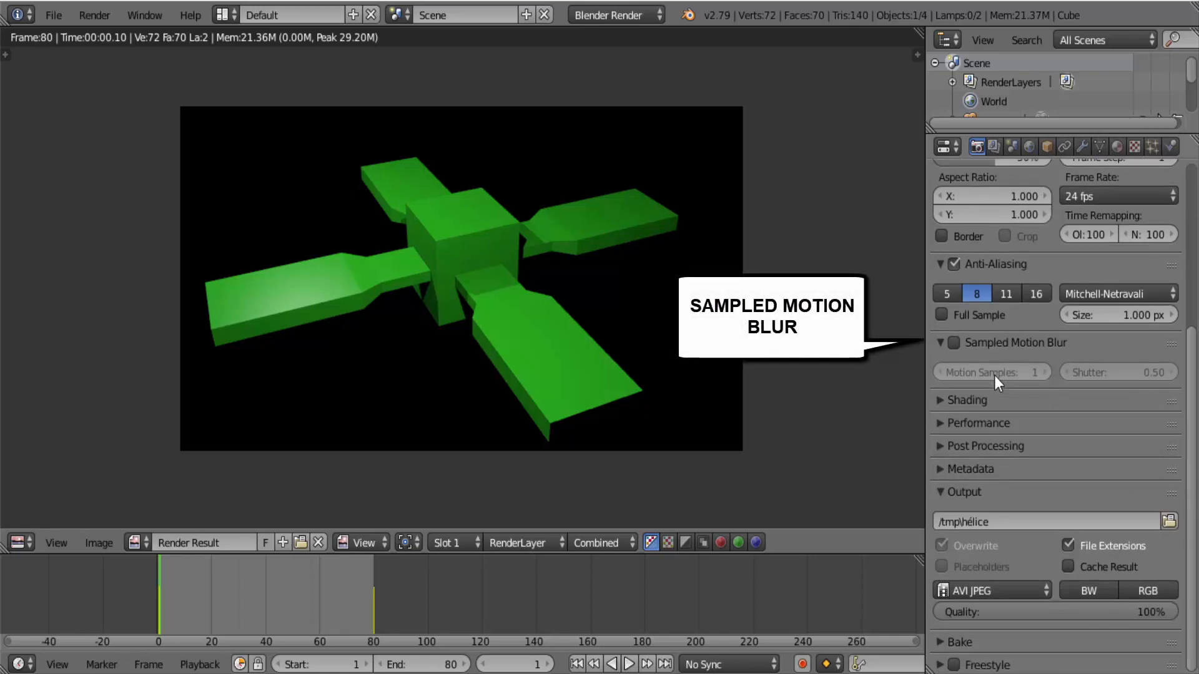
{"action": "left_click", "coordinate": [946, 343]}
{"action": "left_click", "coordinate": [939, 342]}
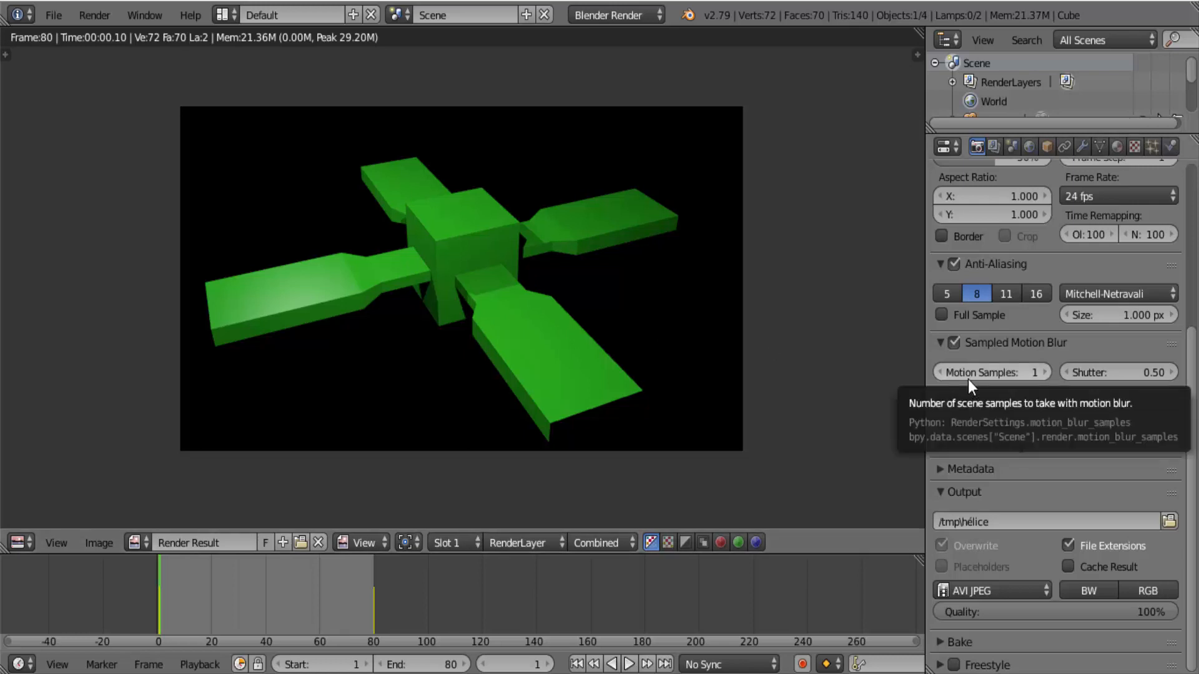
{"action": "left_click", "coordinate": [1042, 372]}
{"action": "left_click", "coordinate": [1042, 373]}
{"action": "left_click", "coordinate": [1041, 372]}
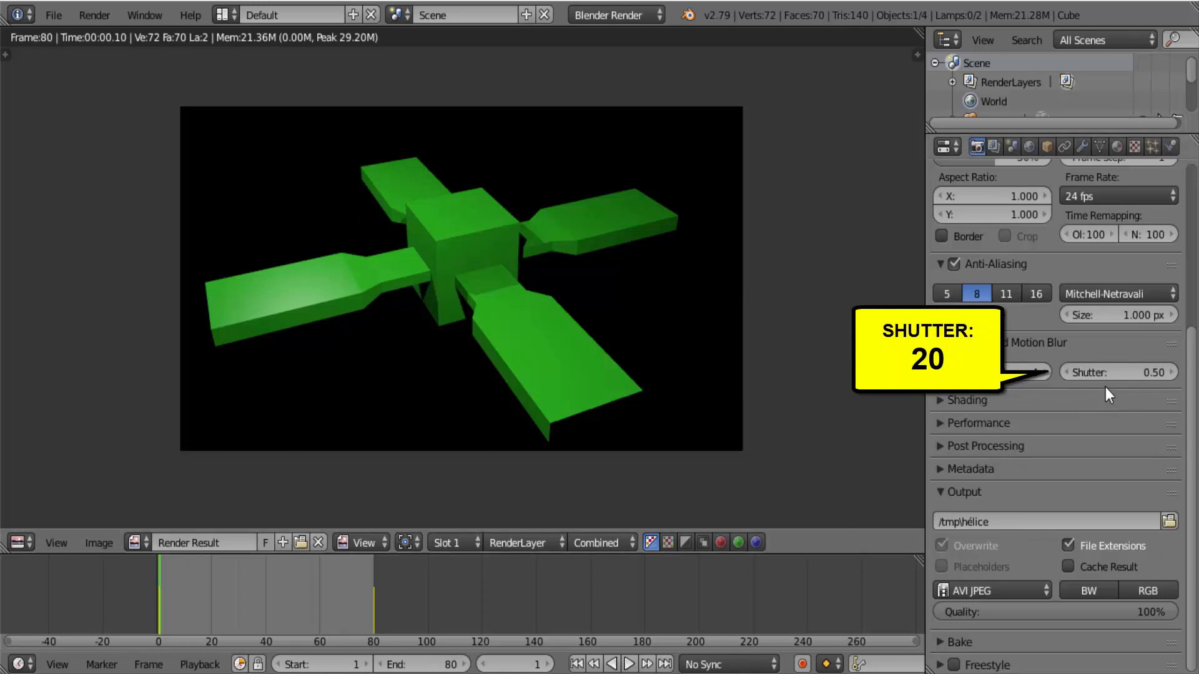
{"action": "left_click", "coordinate": [1149, 371]}
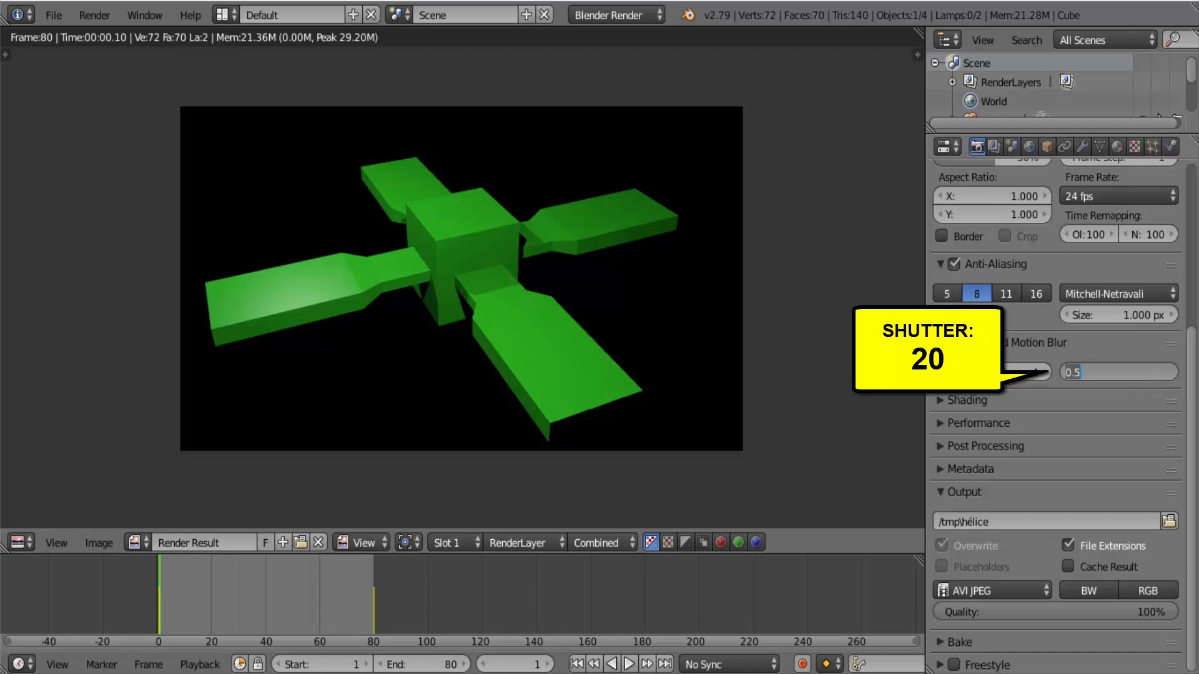
{"action": "type", "text": "20"}
{"action": "key", "text": "Return"}
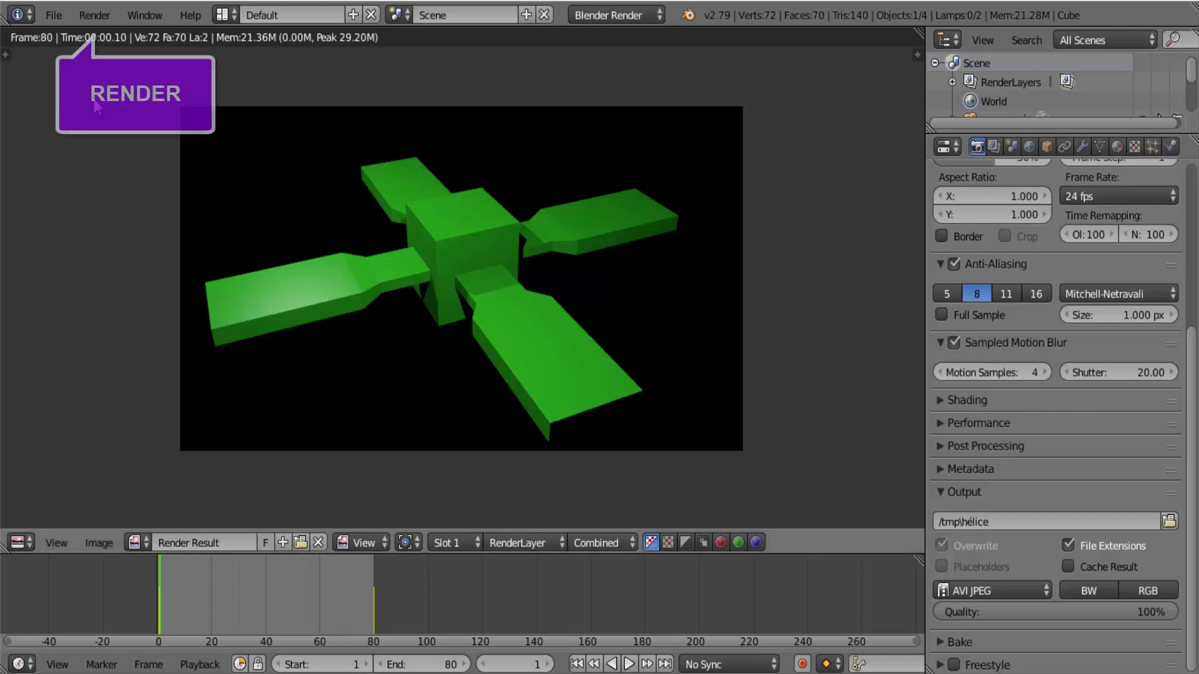
- Render the animation again with motion blur and play back the resulting movie
{"action": "left_click", "coordinate": [91, 14]}
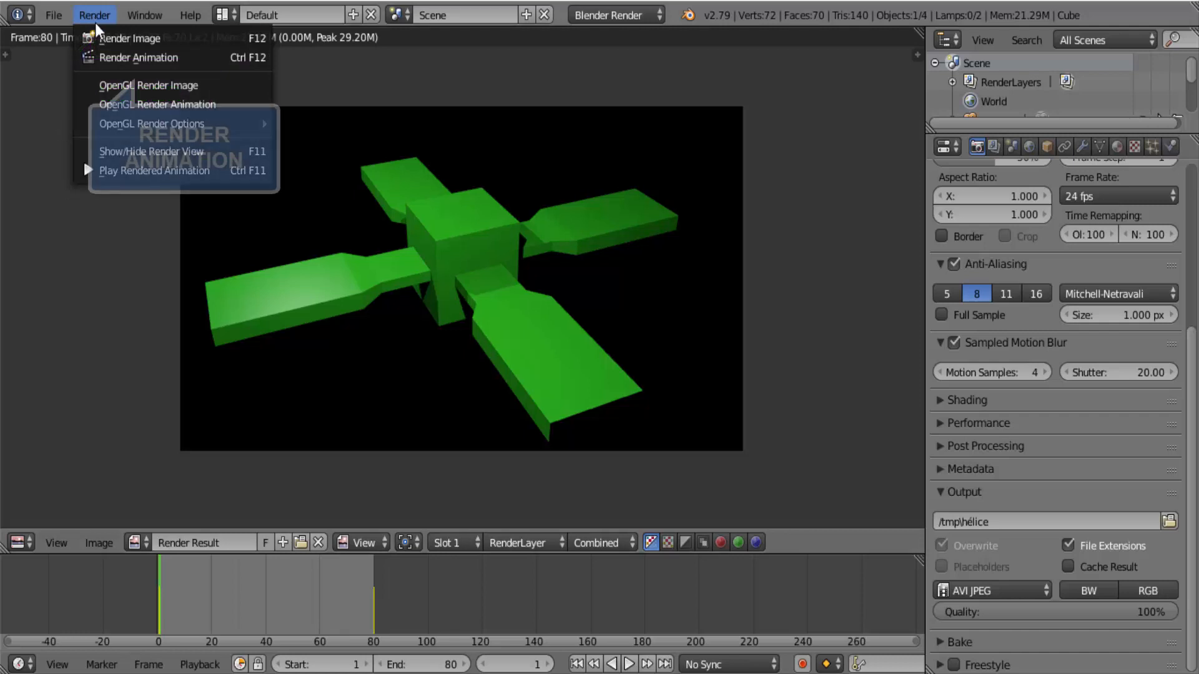
{"action": "left_click", "coordinate": [106, 56]}
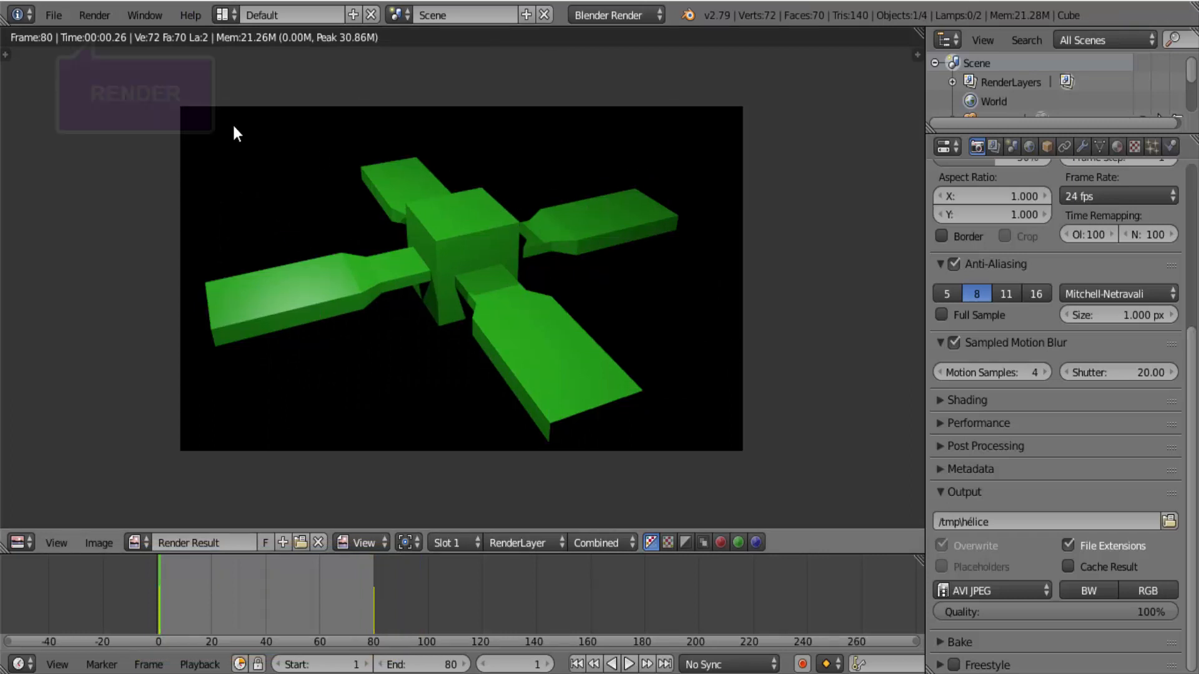
{"action": "left_click", "coordinate": [104, 17]}
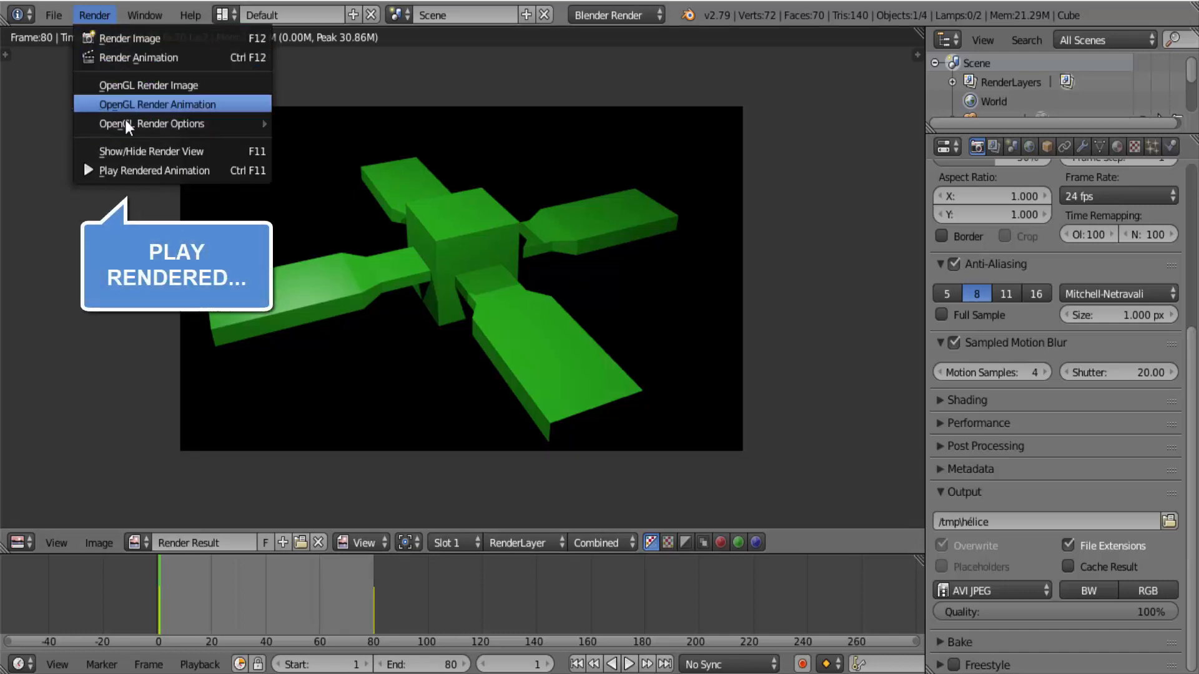
{"action": "left_click", "coordinate": [106, 174]}
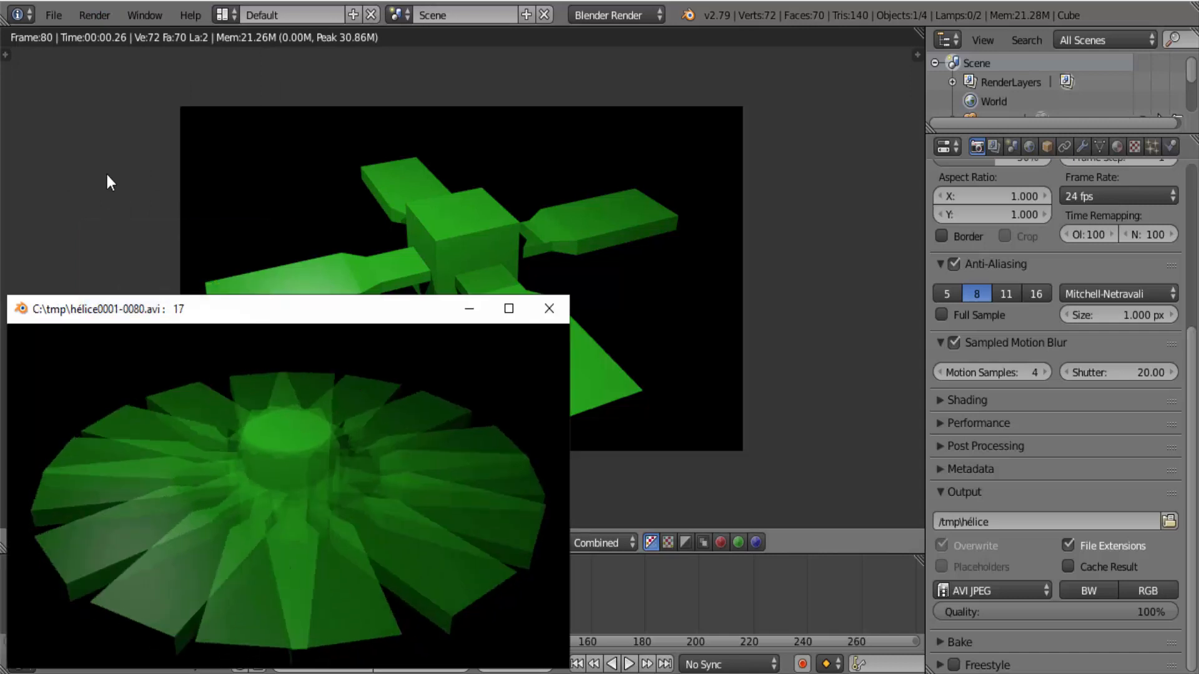